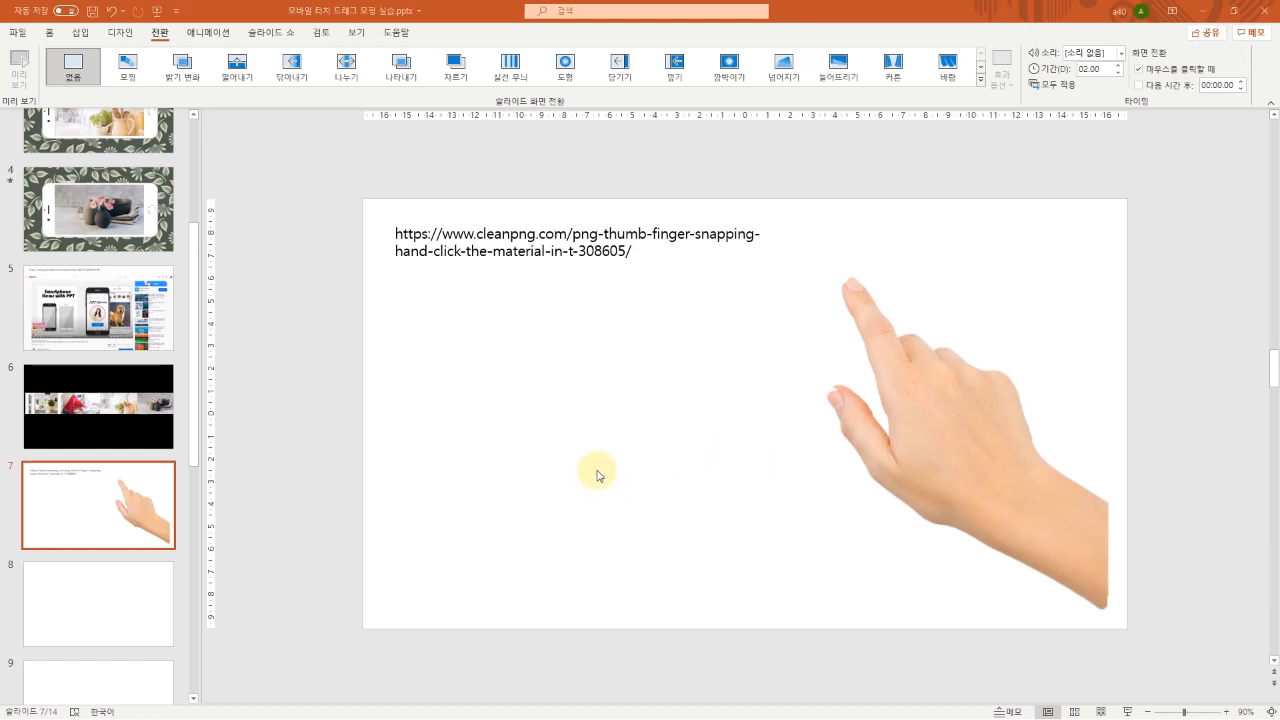
- View the hand image's CleanPNG source page in the browser, using the URL on slide 7, down to its download section
mouse_move(938, 390)
left_mouse_down()
mouse_move(937, 406)
mouse_move(931, 395)
left_mouse_up()
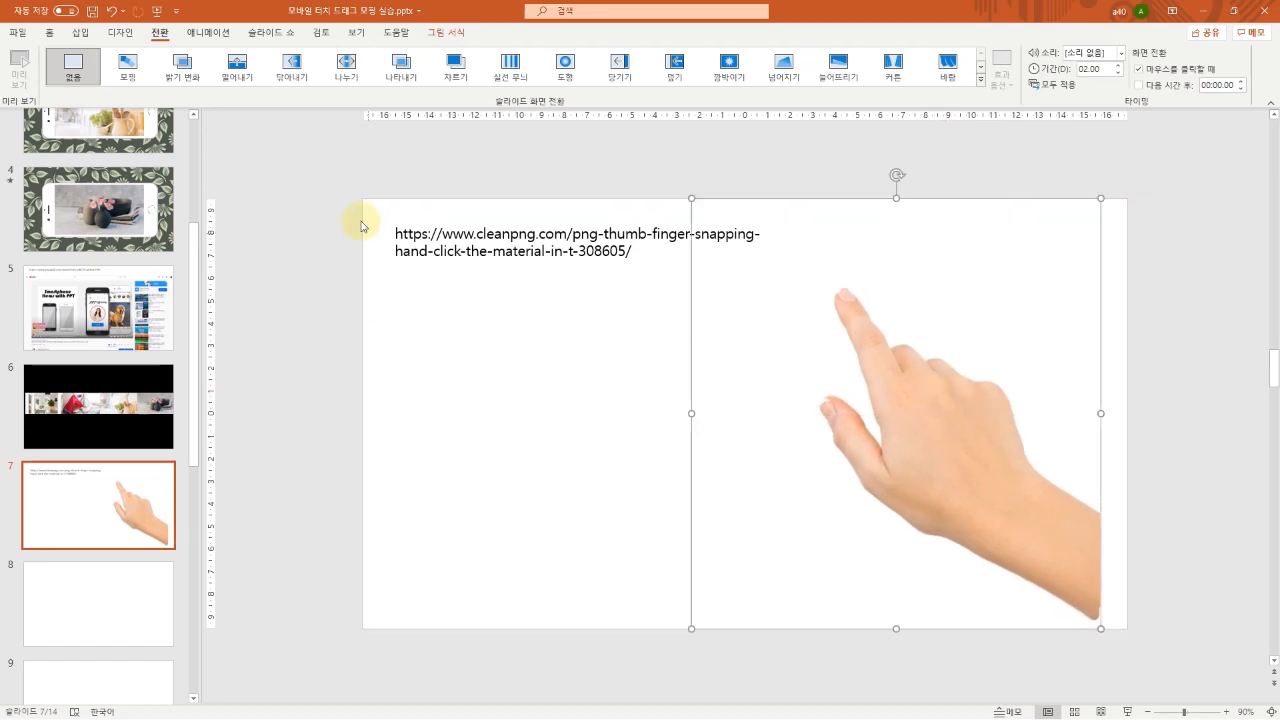
left_click(437, 250)
left_click_drag(390, 230, 640, 256)
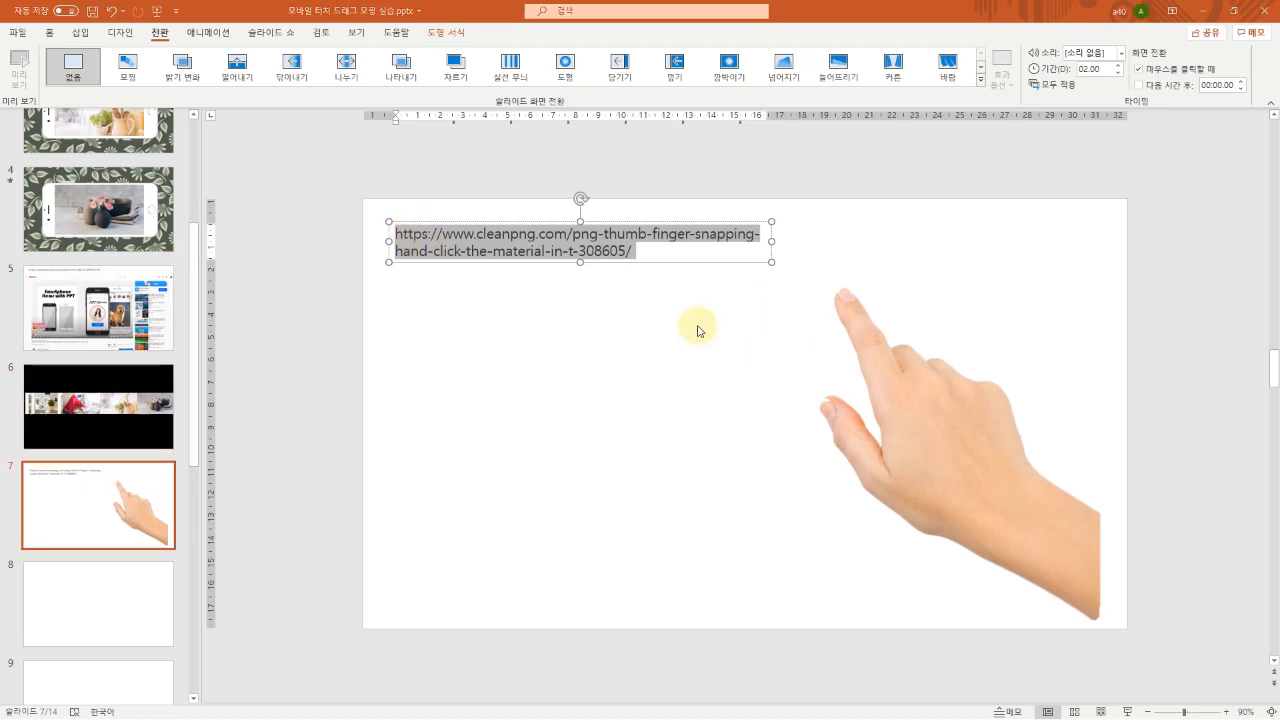
key("alt+Tab")
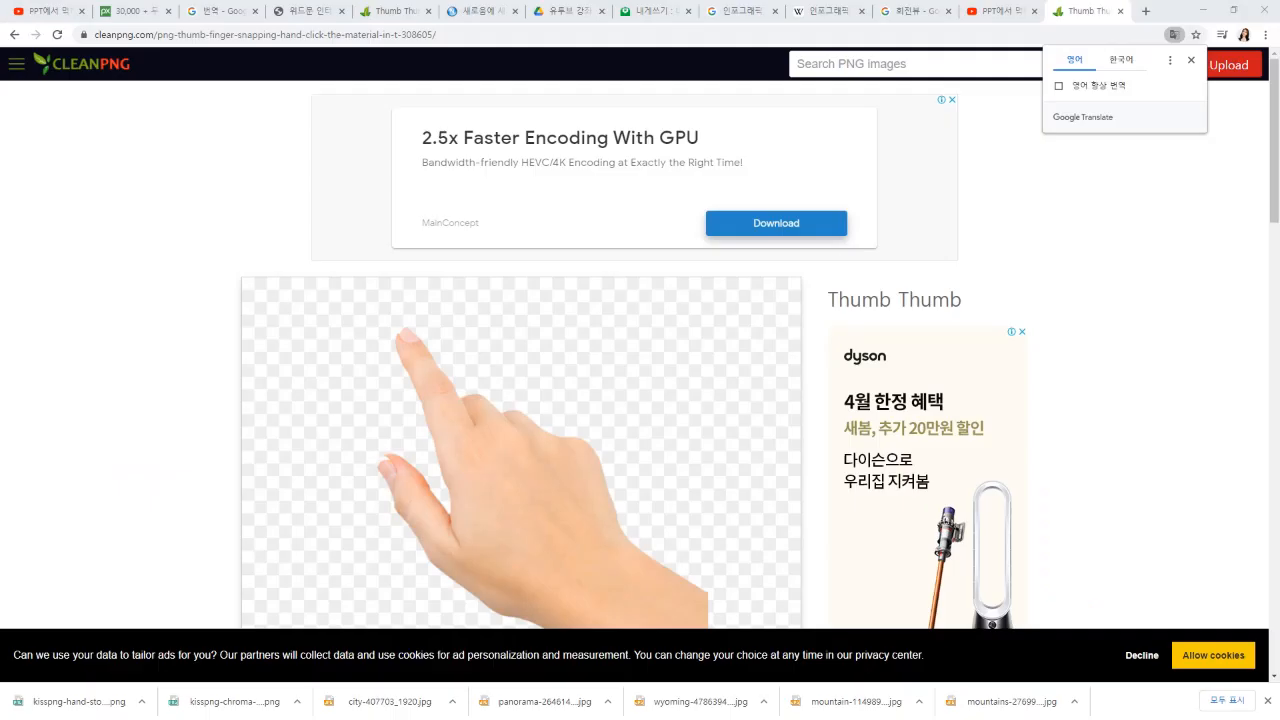
left_click(106, 36)
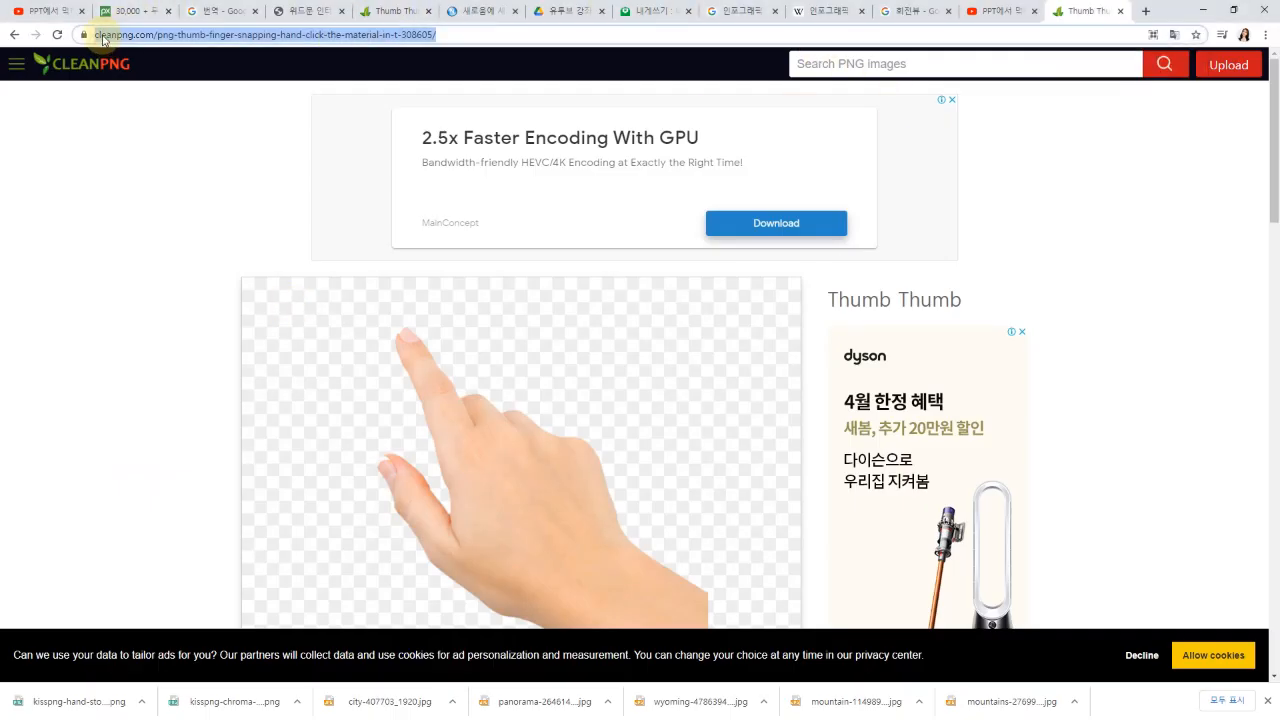
left_click(157, 277)
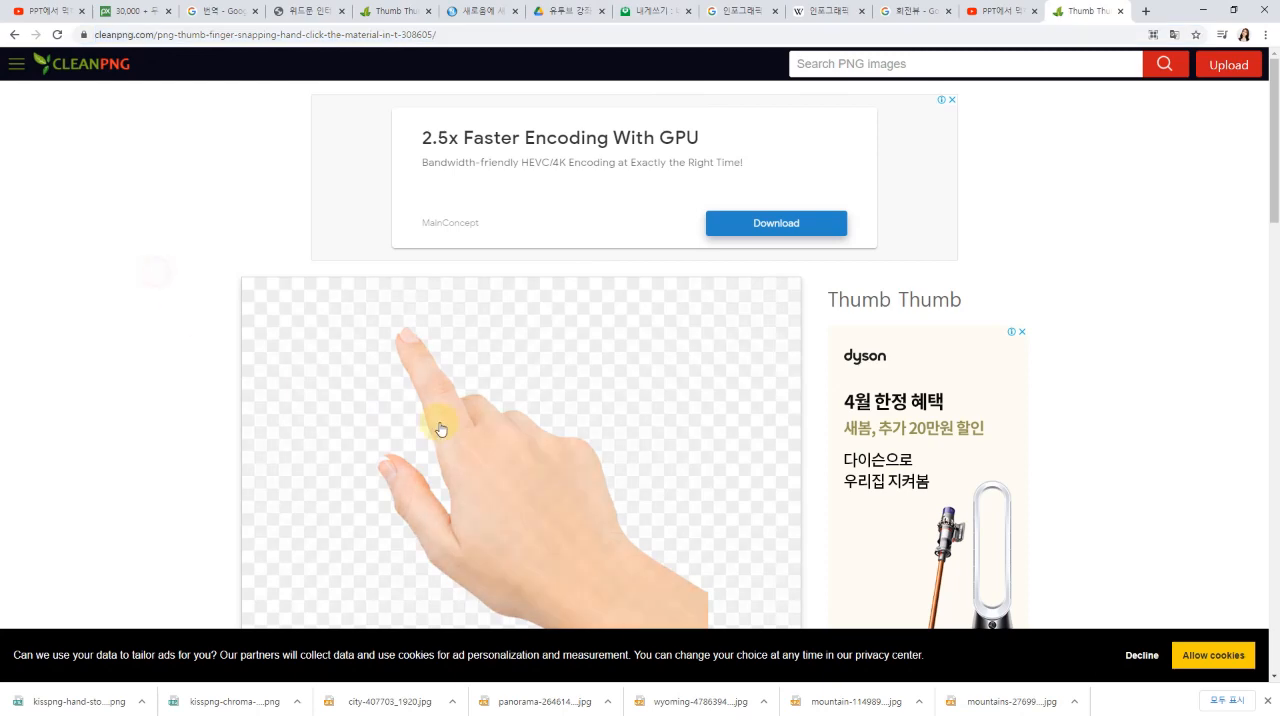
scroll(443, 423, "down", 7)
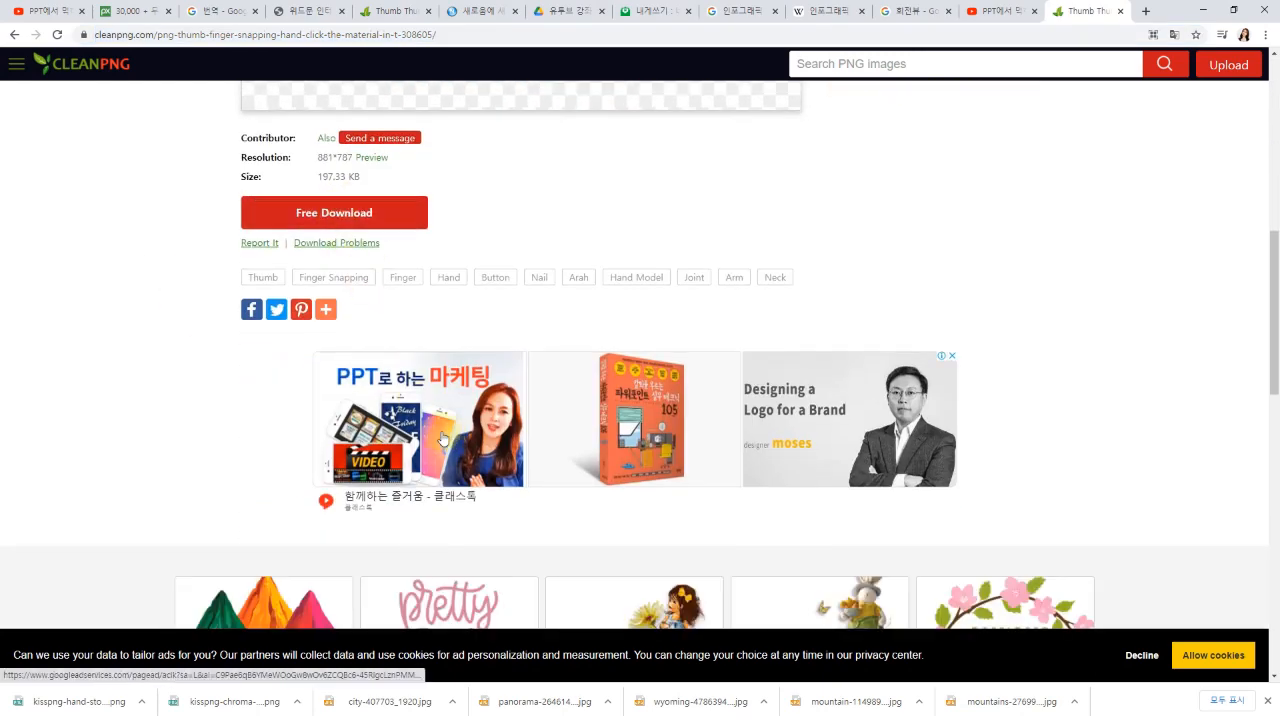
left_click(1203, 10)
- Copy the hand picture from slide 7 and paste it onto slide 1
left_click(889, 492)
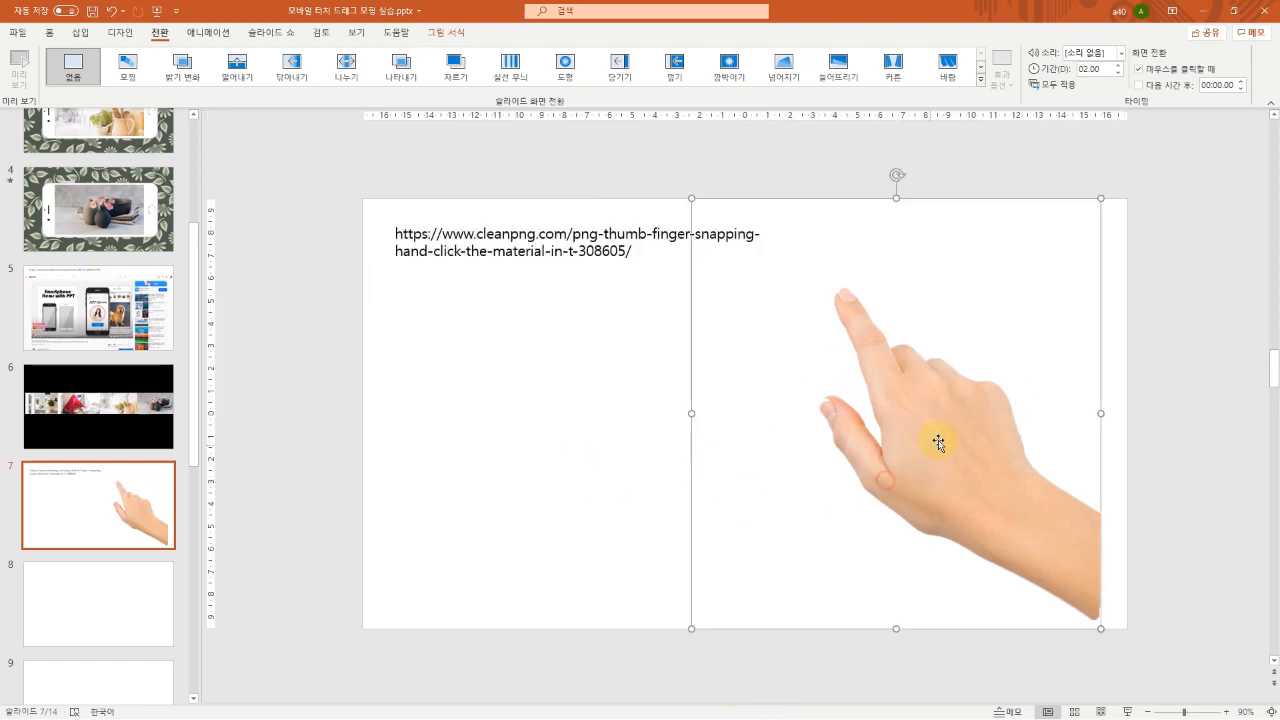
left_click(181, 542)
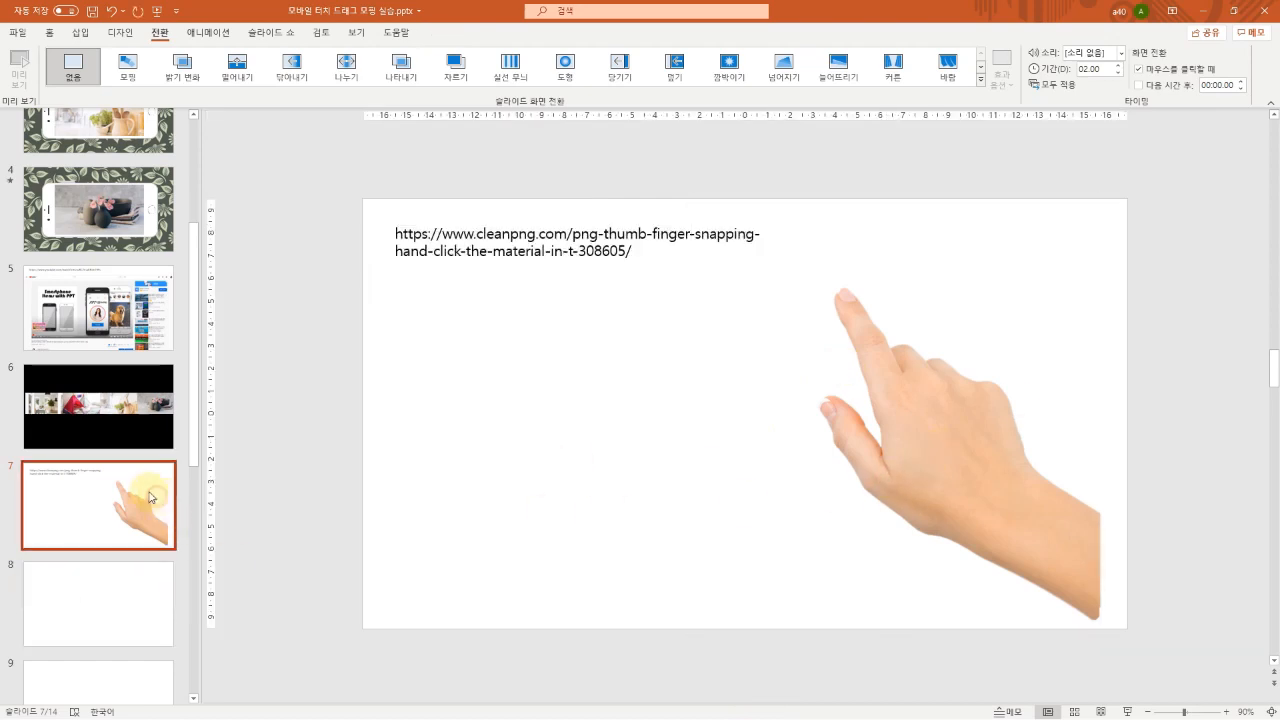
scroll(181, 542, "up", 5)
left_click(97, 157)
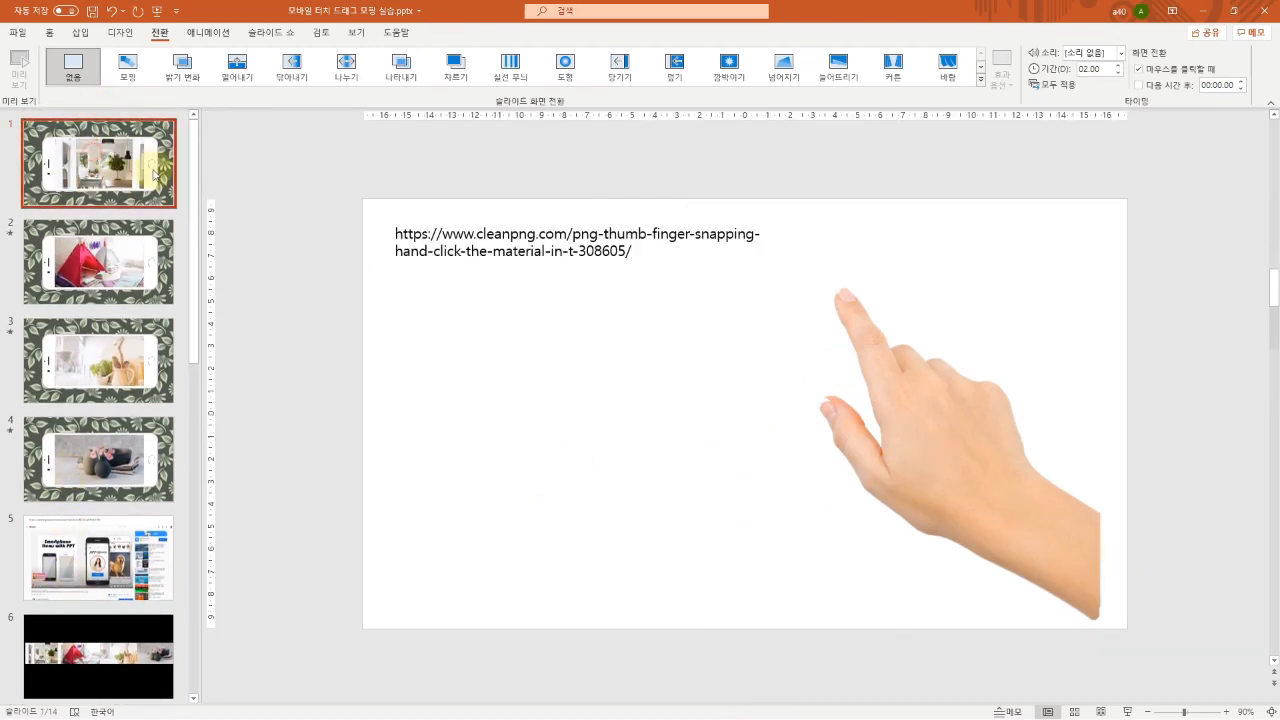
key("ctrl+v")
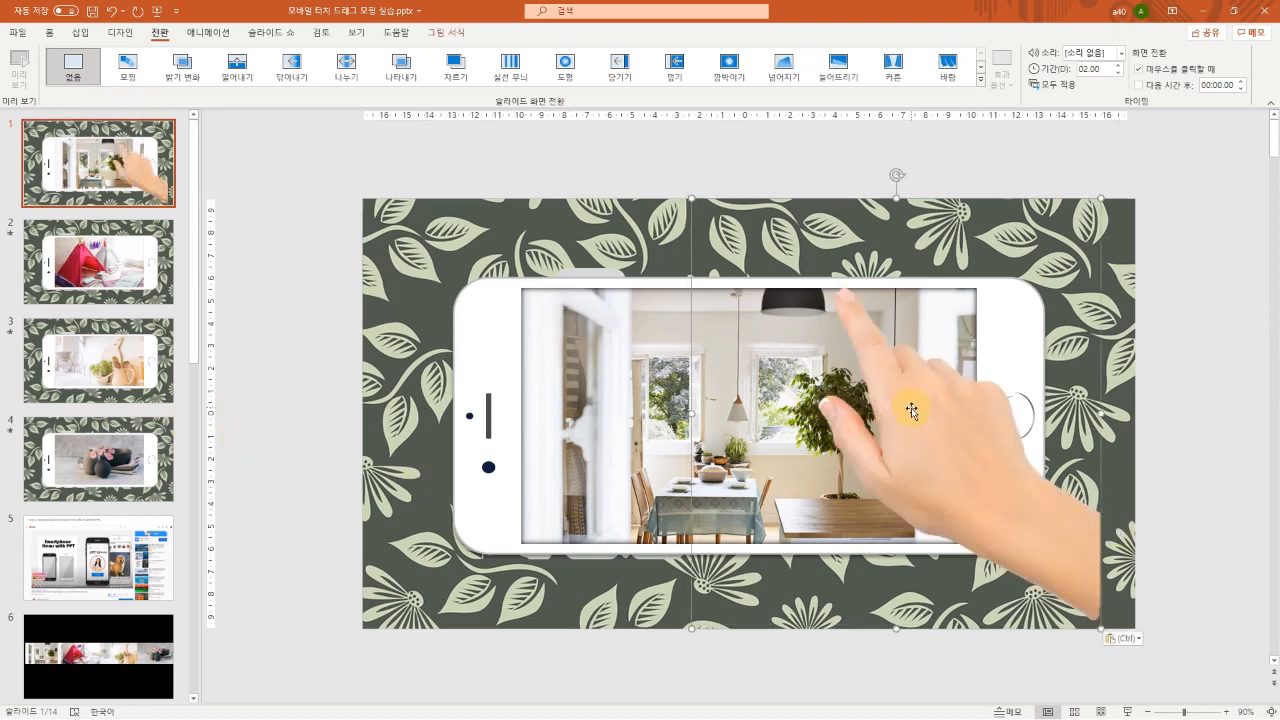
- Enlarge the pasted hand slightly and place it so the index fingertip rests near the right edge of the phone's screen
left_click_drag(912, 402, 1075, 570)
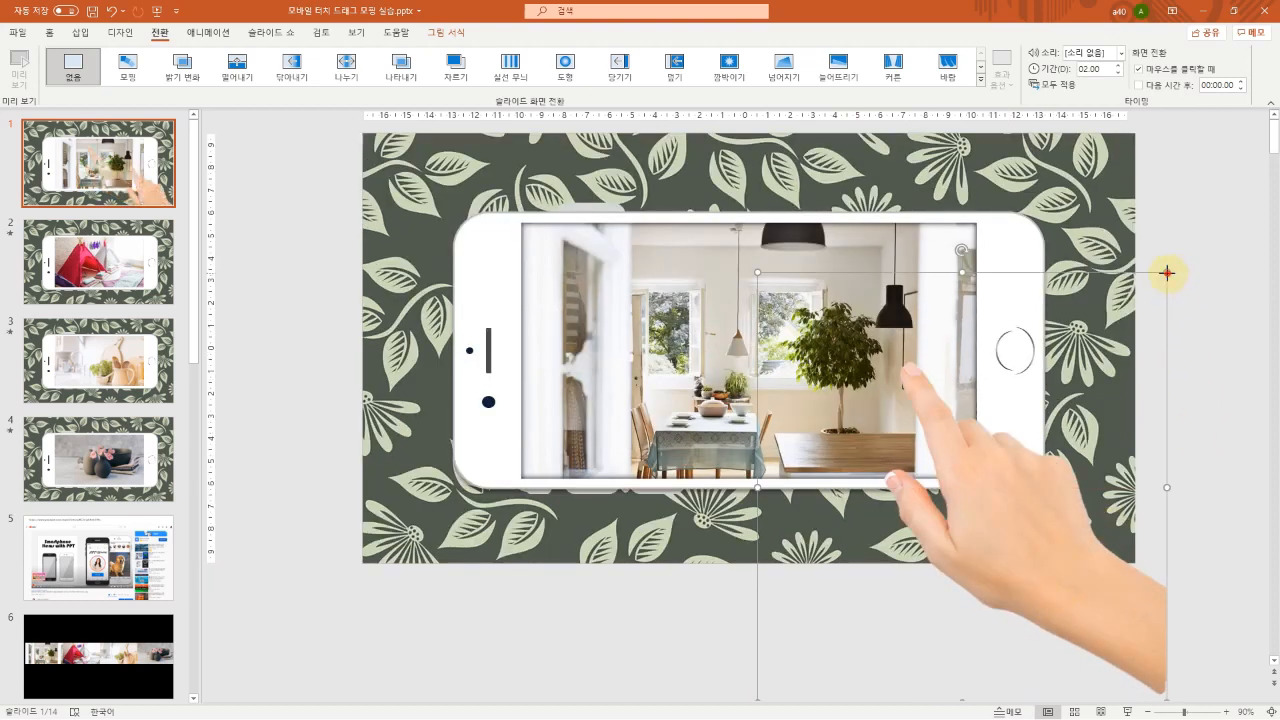
left_click_drag(1167, 272, 1225, 211)
left_click_drag(1083, 551, 1087, 590)
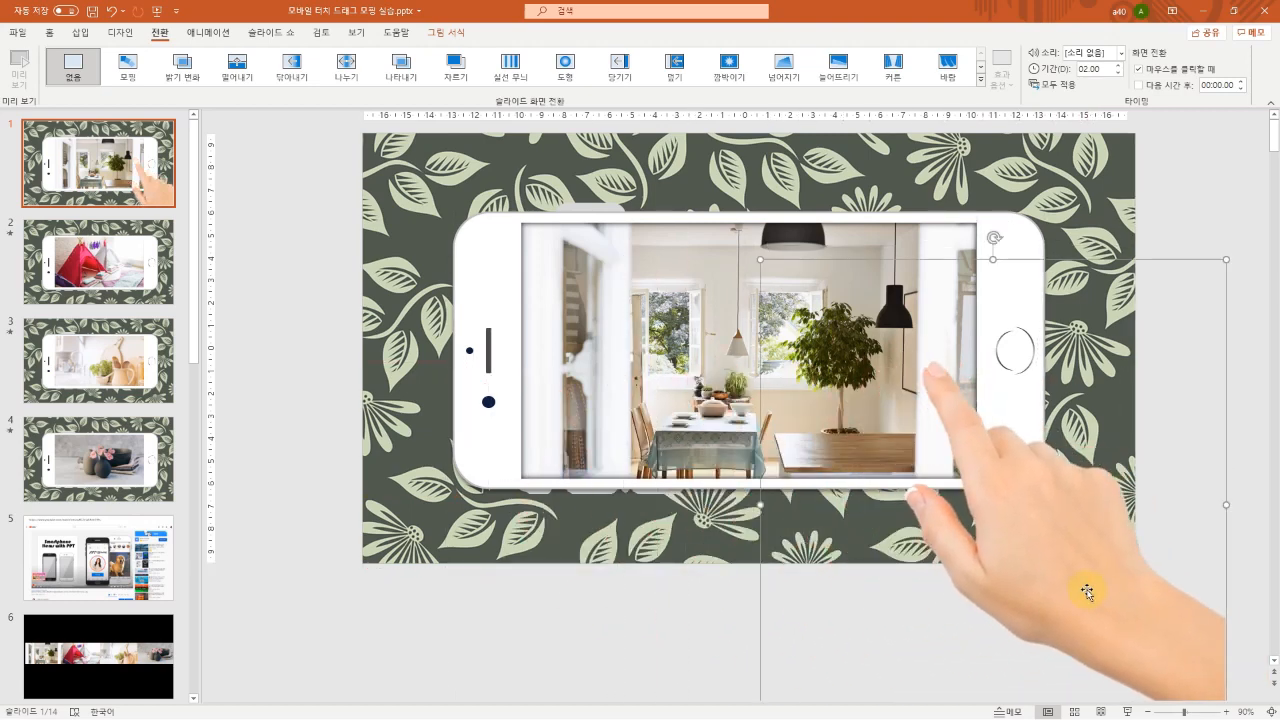
left_click_drag(1046, 530, 1046, 540)
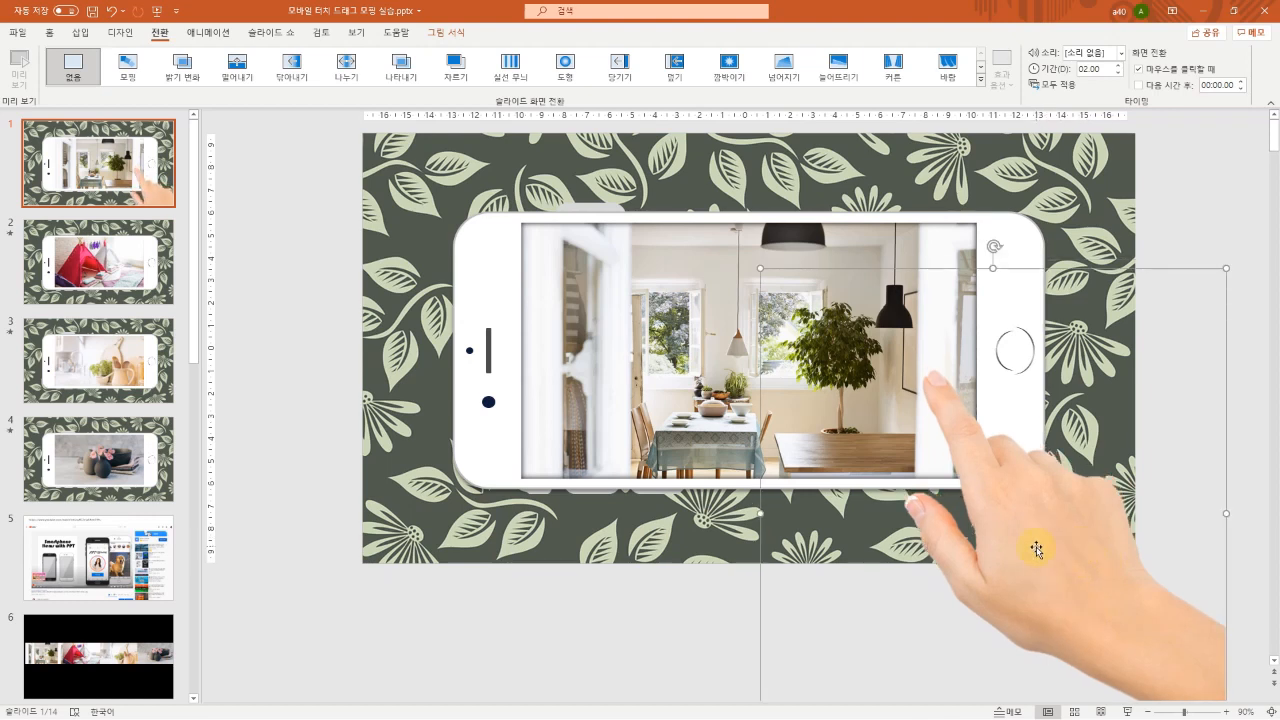
- Apply a custom motion path animation to the hand, drawn as a straight horizontal line leftward across the phone
left_click(208, 32)
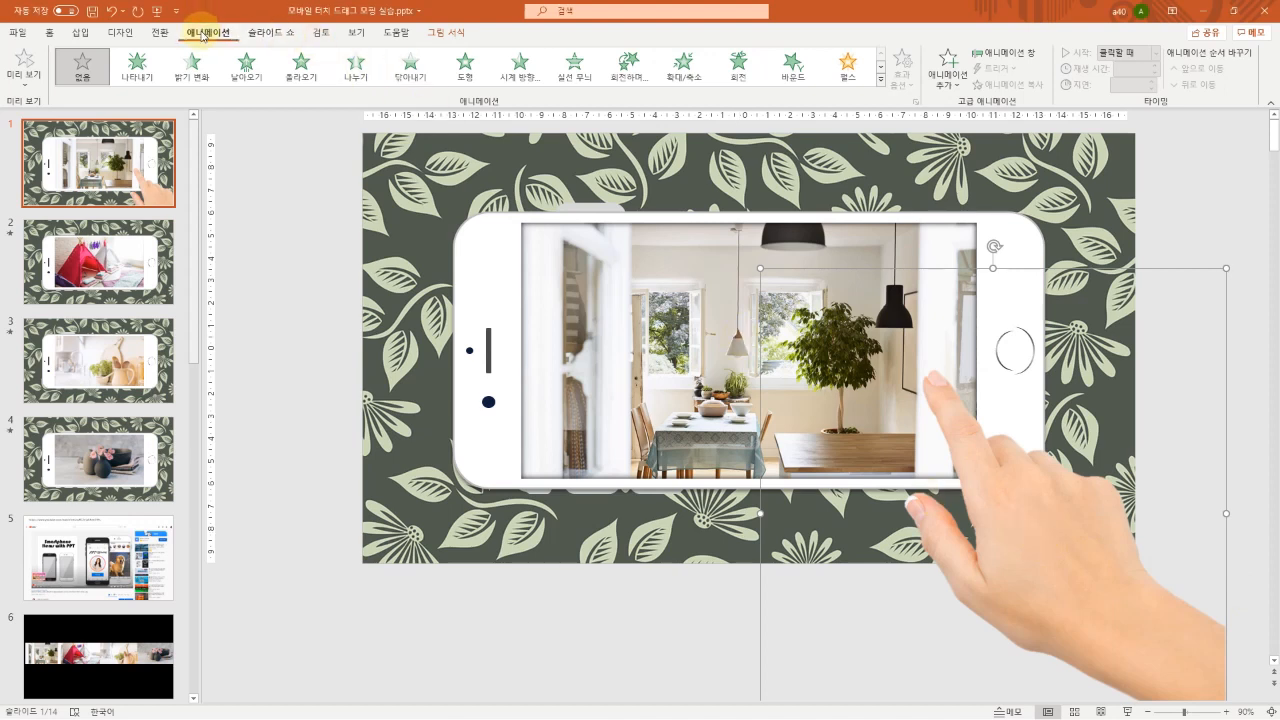
left_click(881, 87)
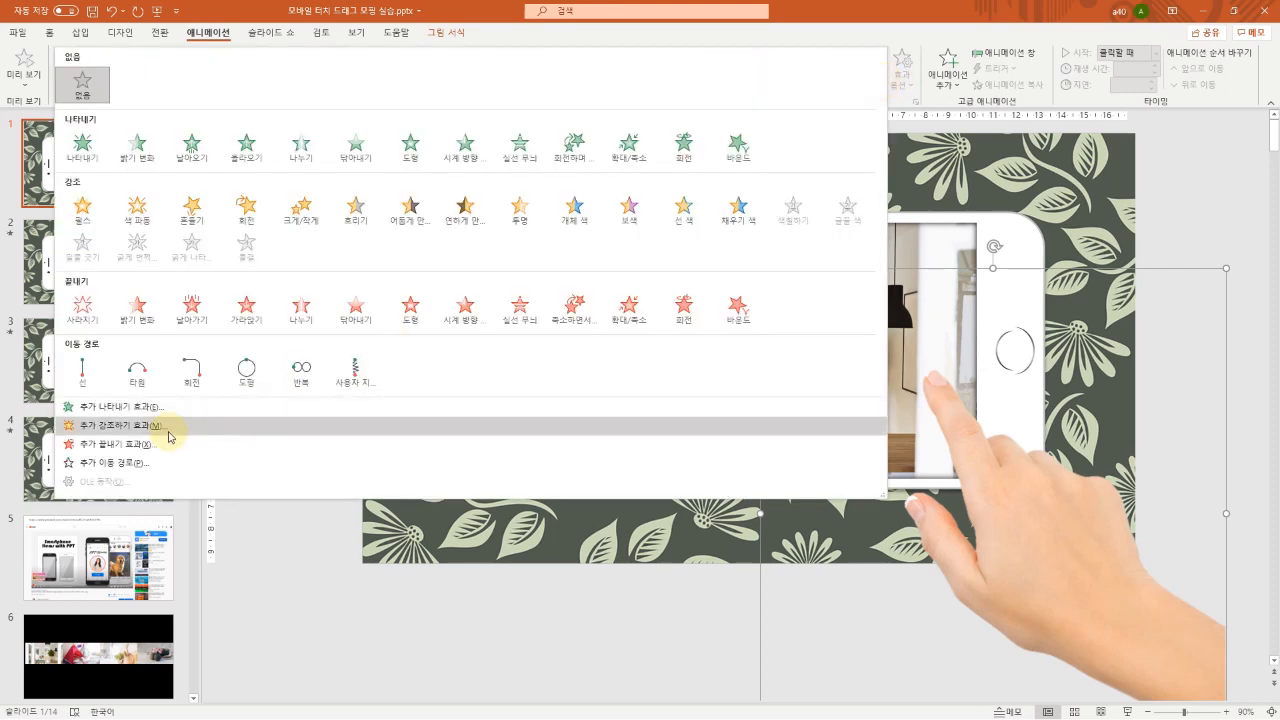
left_click(362, 381)
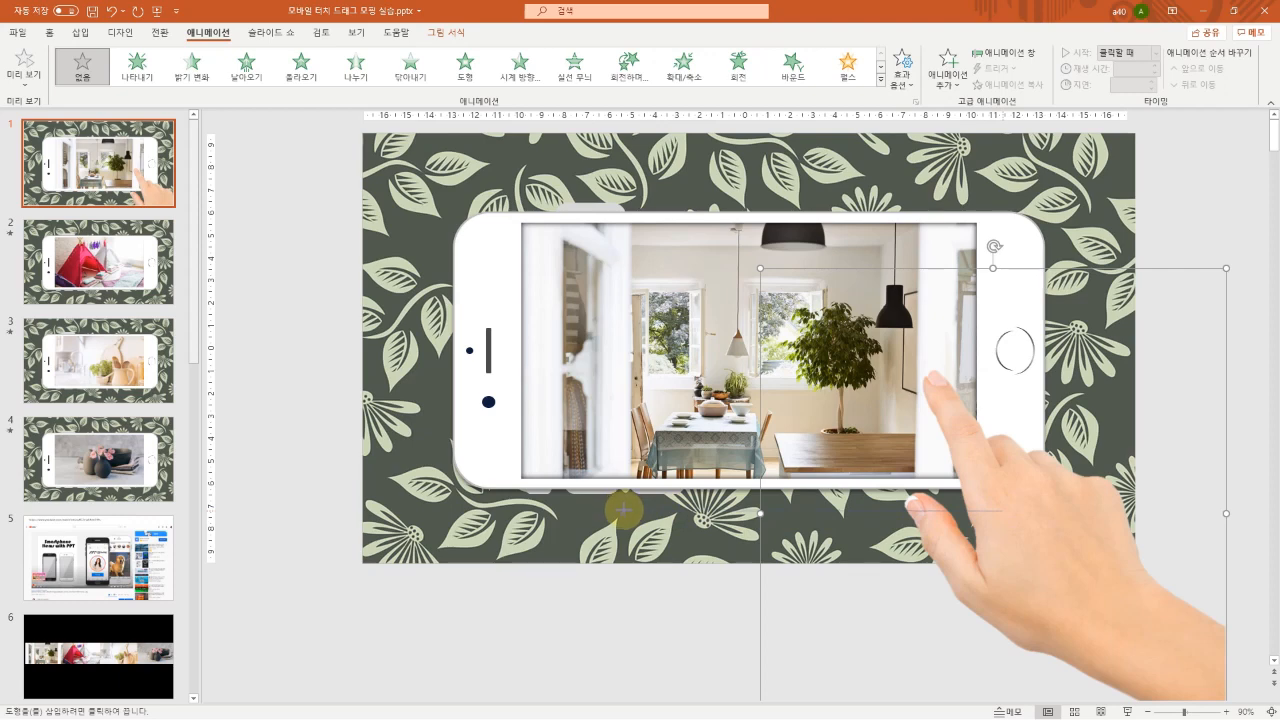
double_click(623, 510)
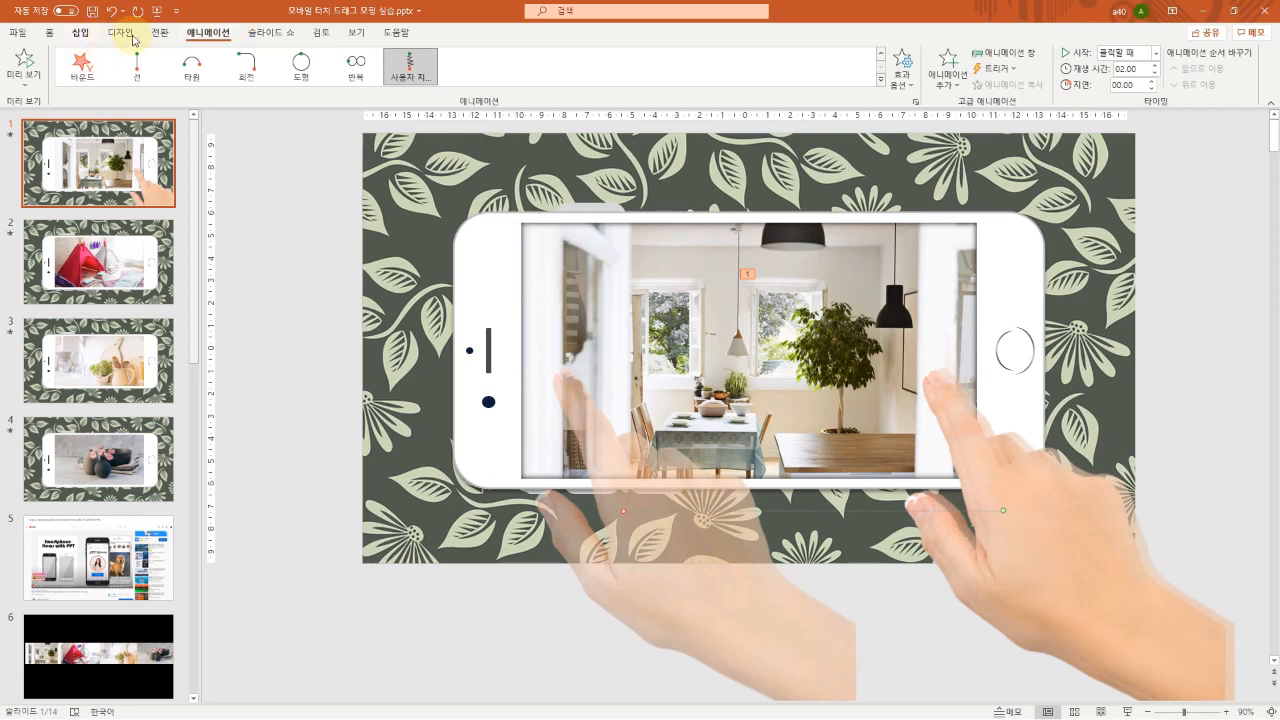
- Show the animation list and set the hand's motion path to start With Previous with a duration of 1 second
left_click(1025, 60)
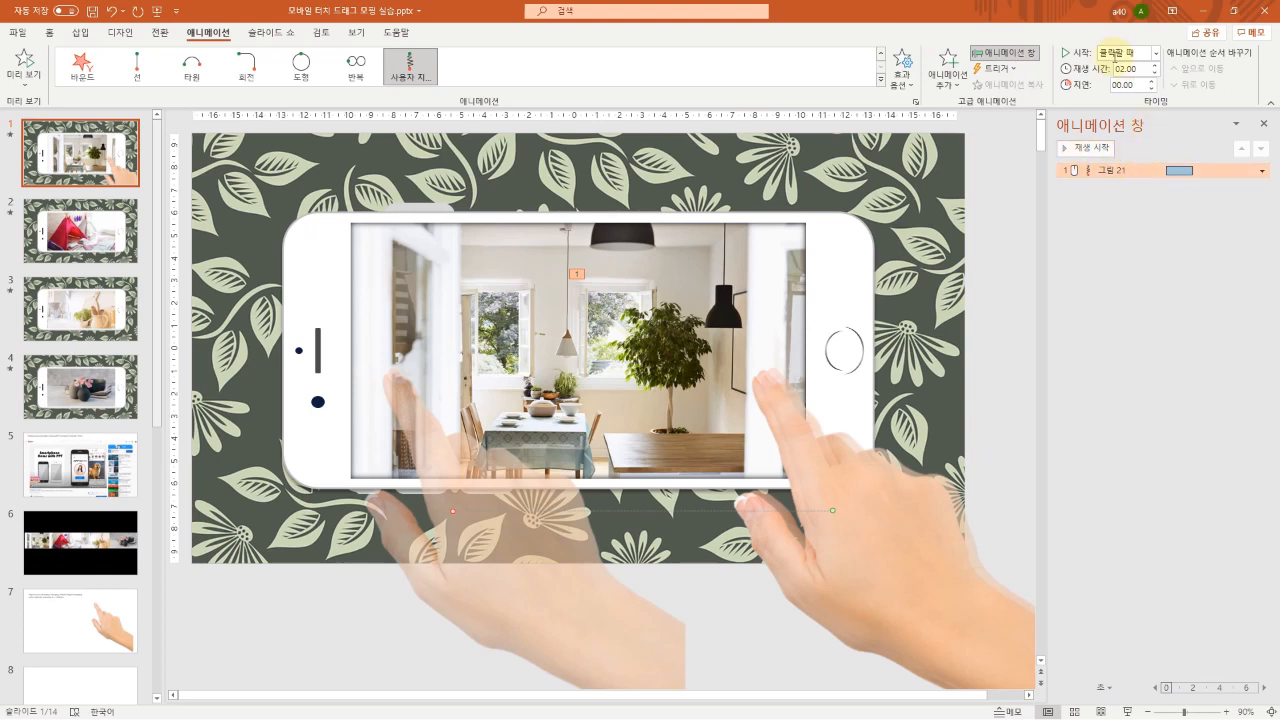
left_click(1155, 52)
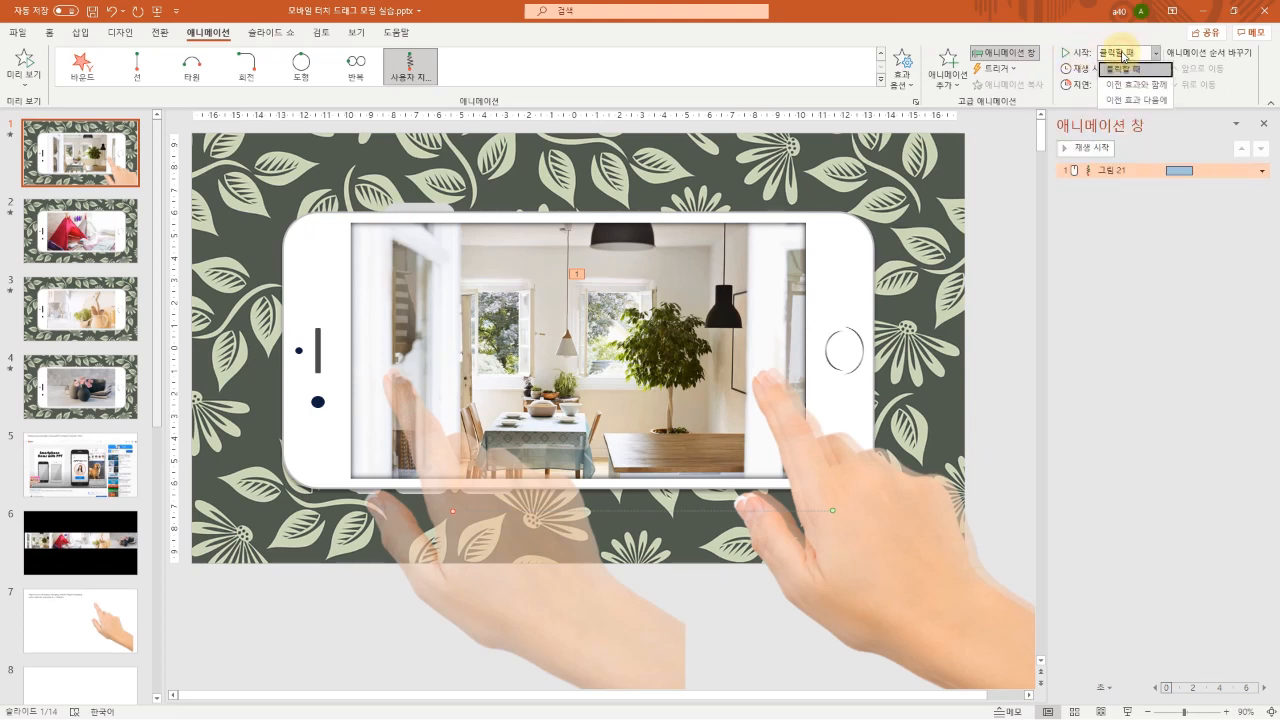
left_click(1138, 84)
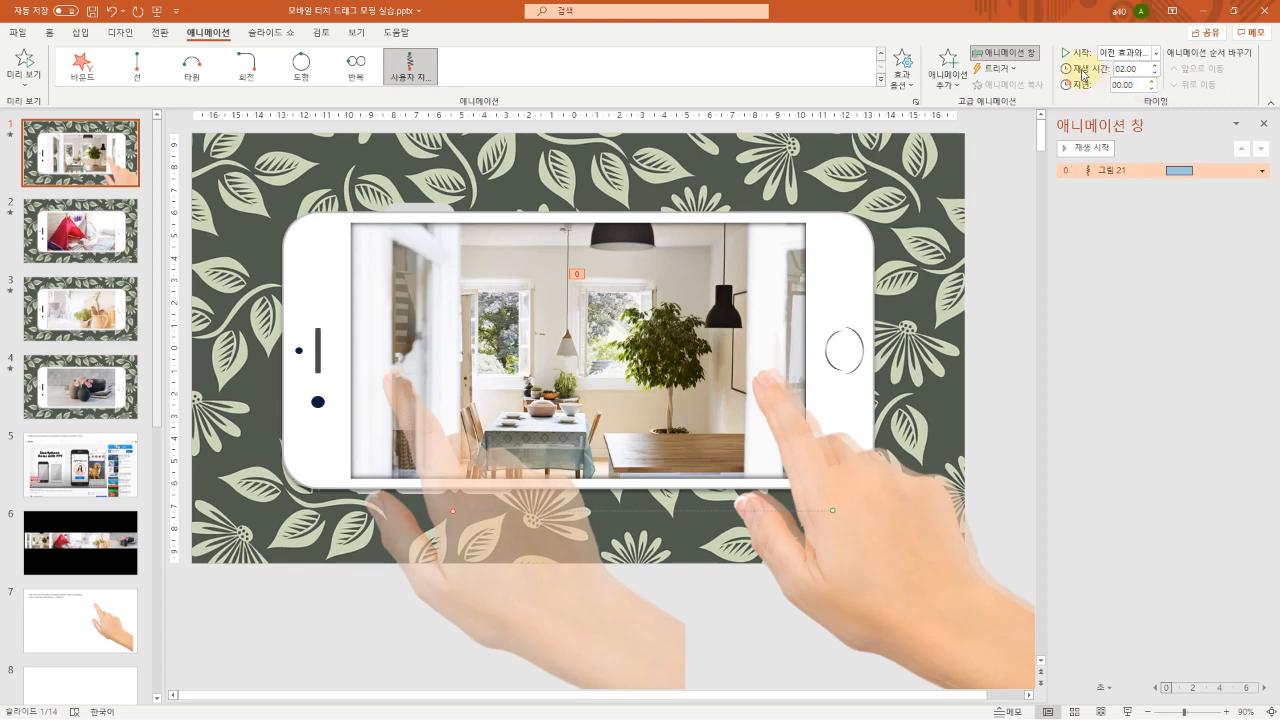
left_click(1145, 72)
type("1")
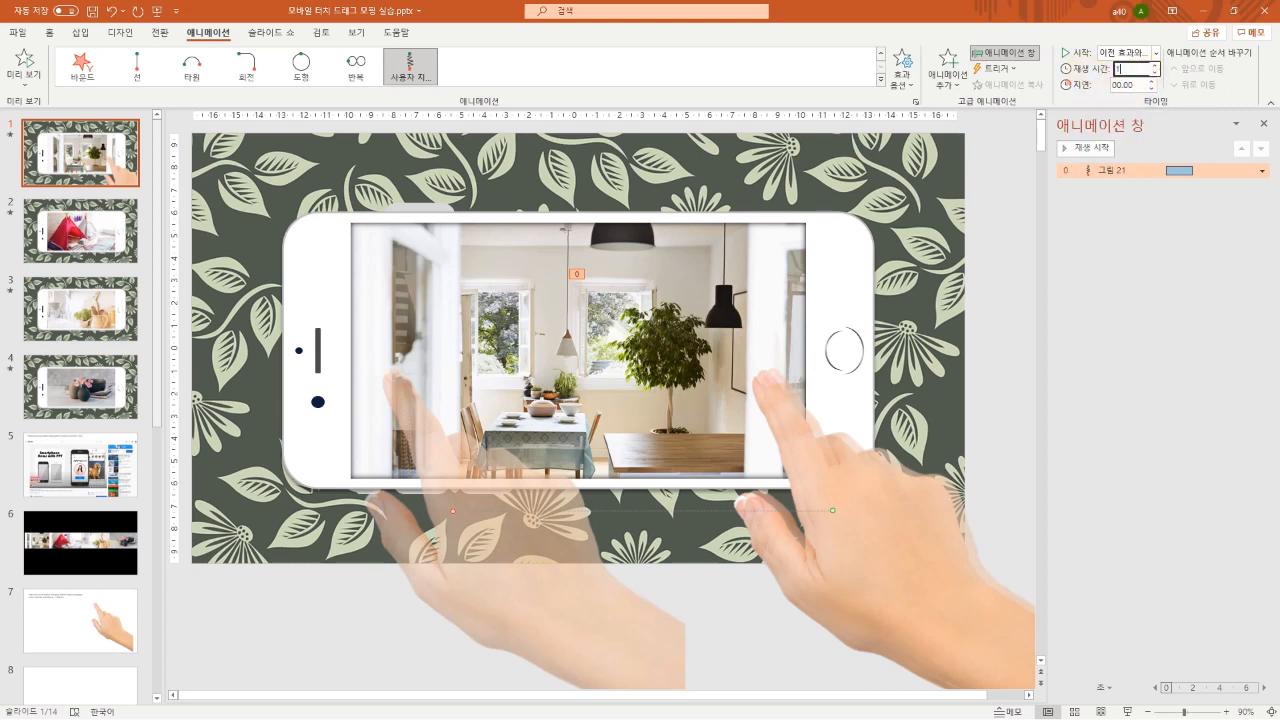
key("Return")
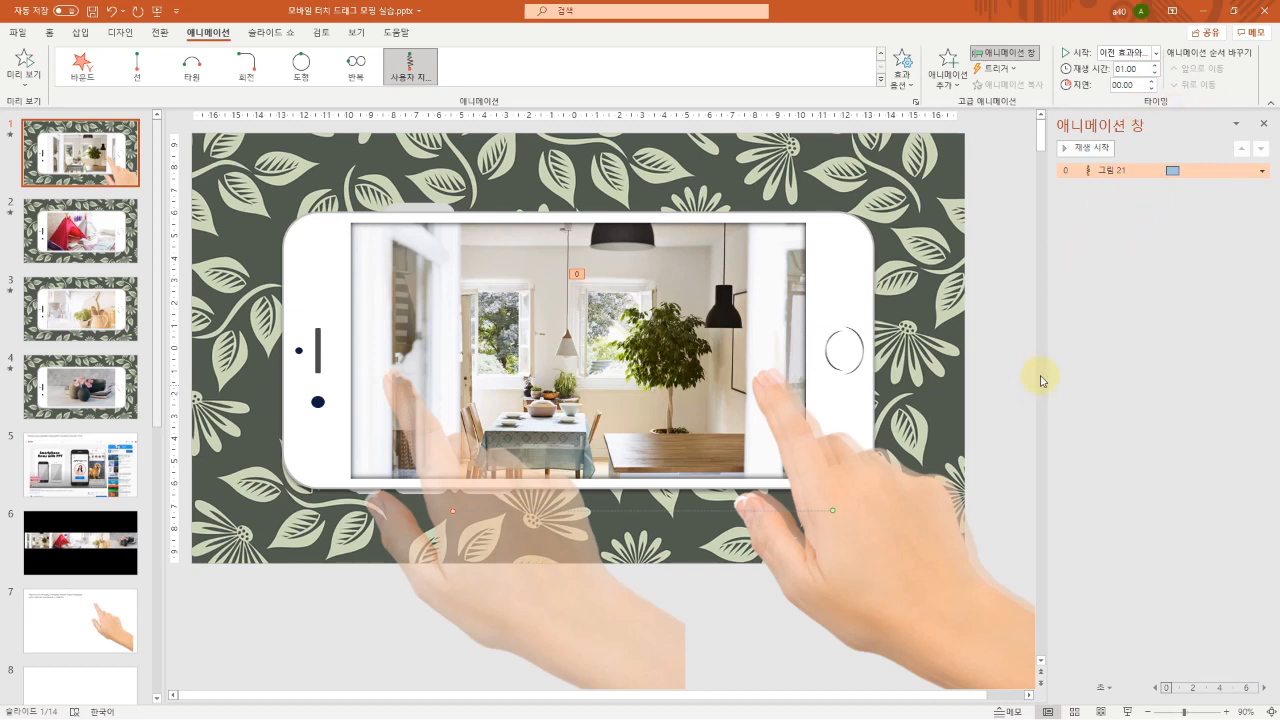
- Play the hand's animation on slide 1 and look over slides 2 and 3
left_click(907, 544)
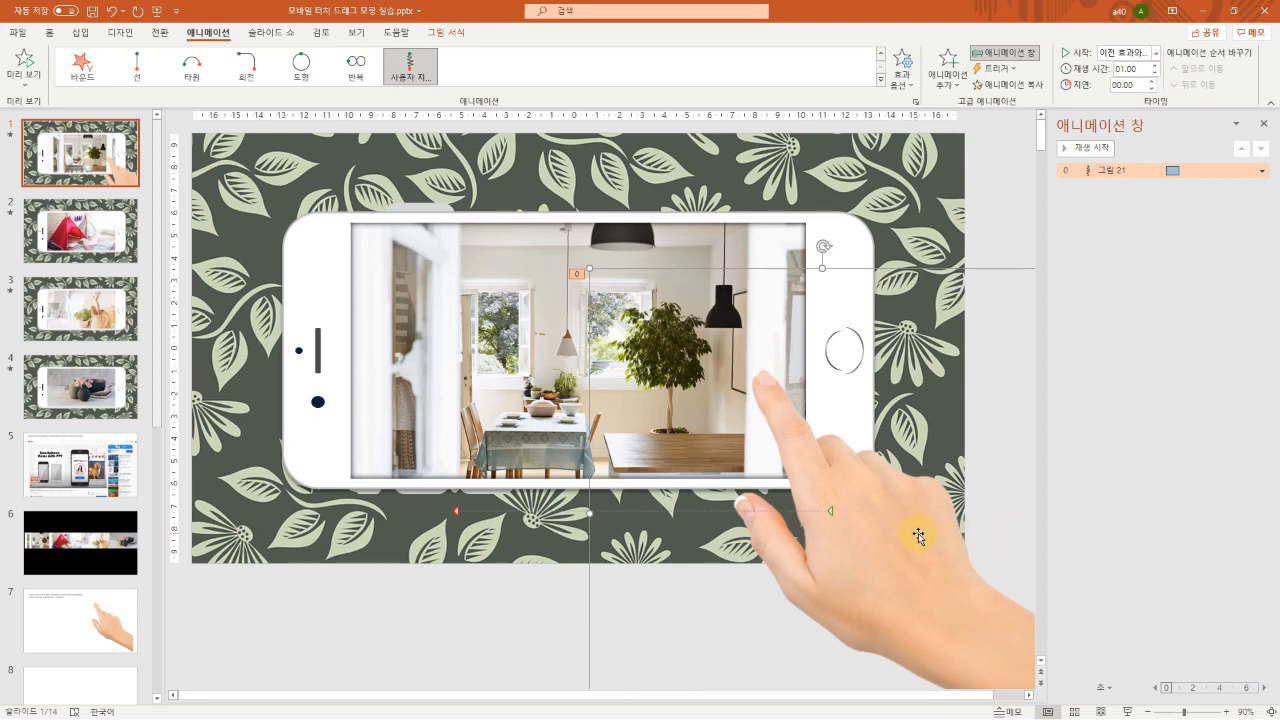
left_click(1086, 148)
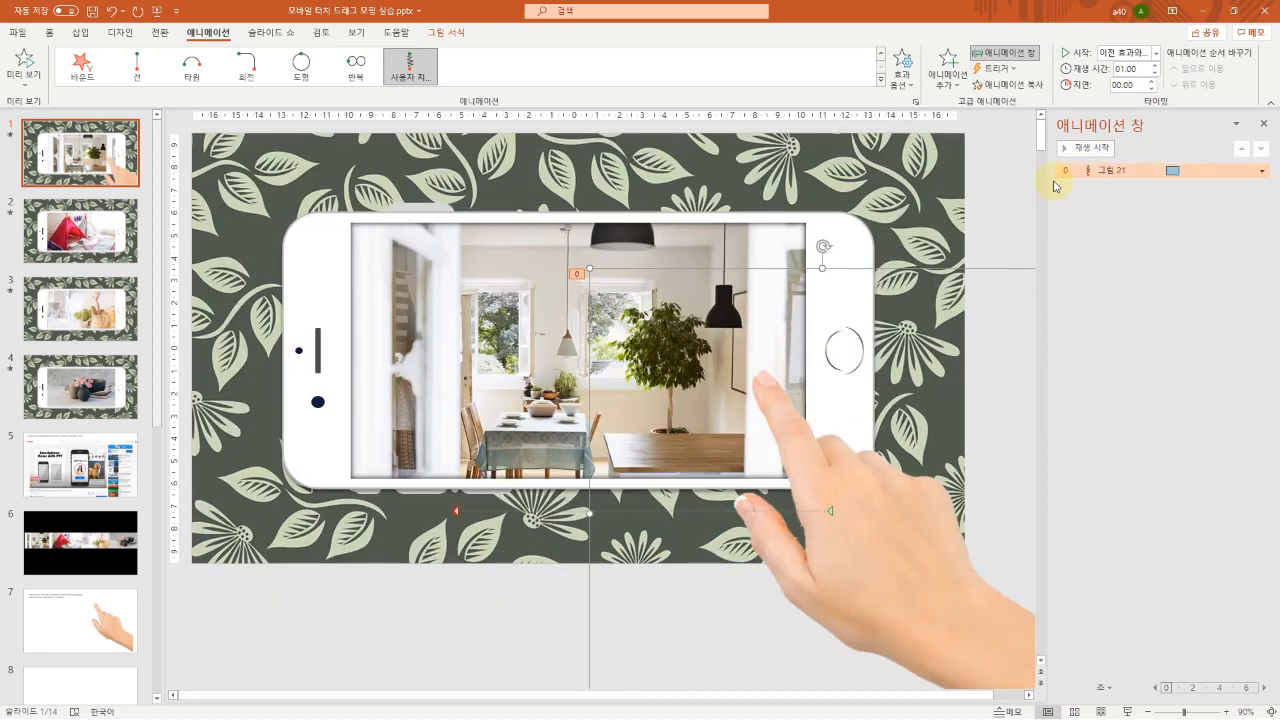
left_click(93, 239)
left_click(102, 322)
left_click(115, 168)
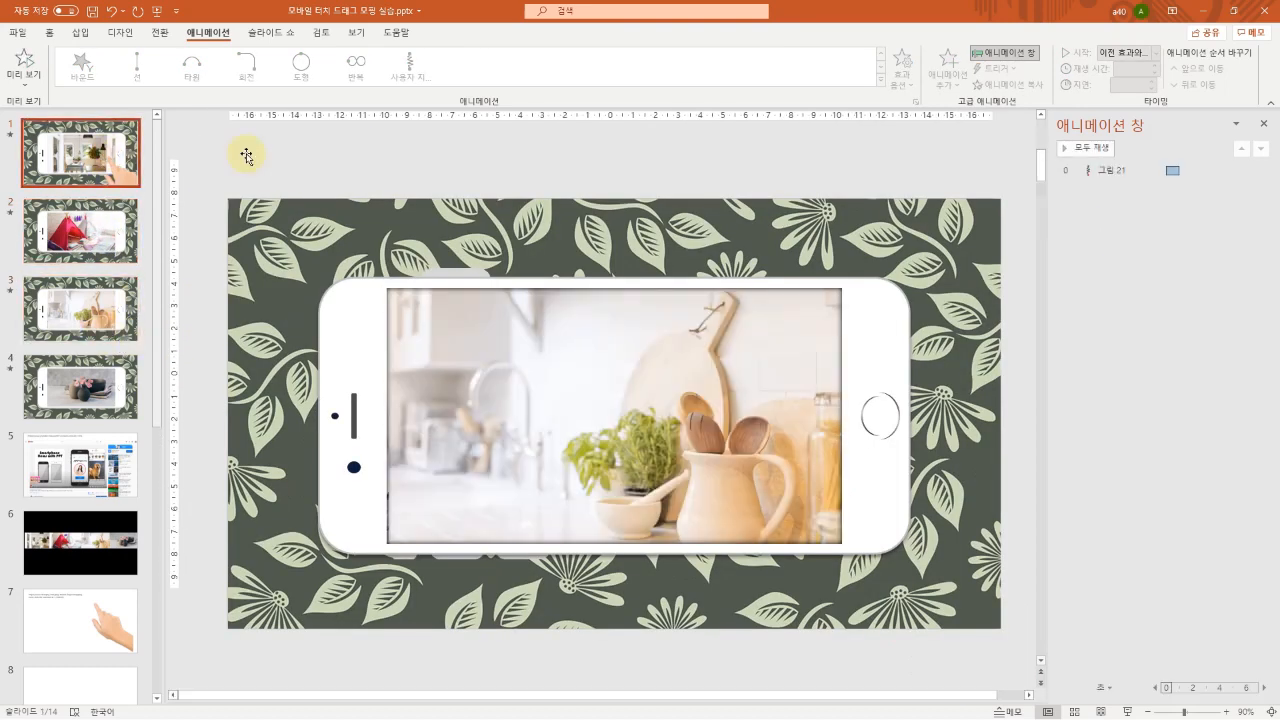
- Copy the animated hand from slide 1 and paste it onto slides 2 and 3
left_click(869, 542)
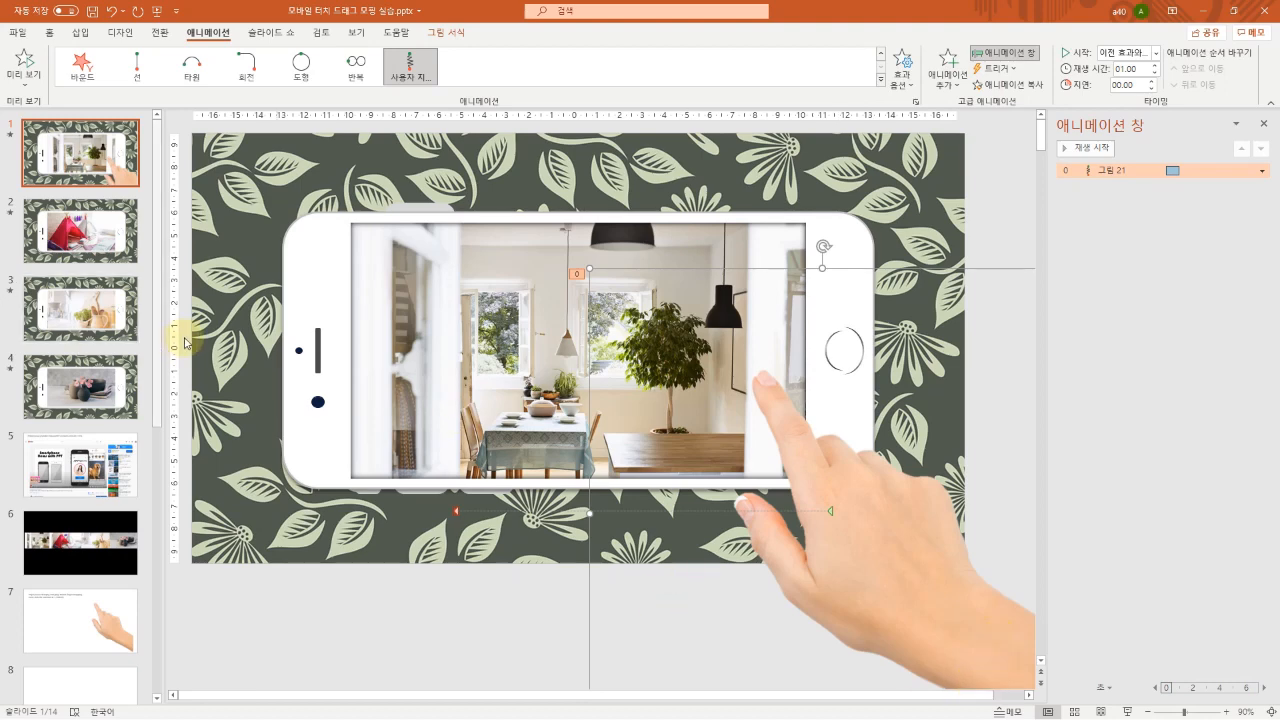
left_click(100, 240)
key("ctrl+v")
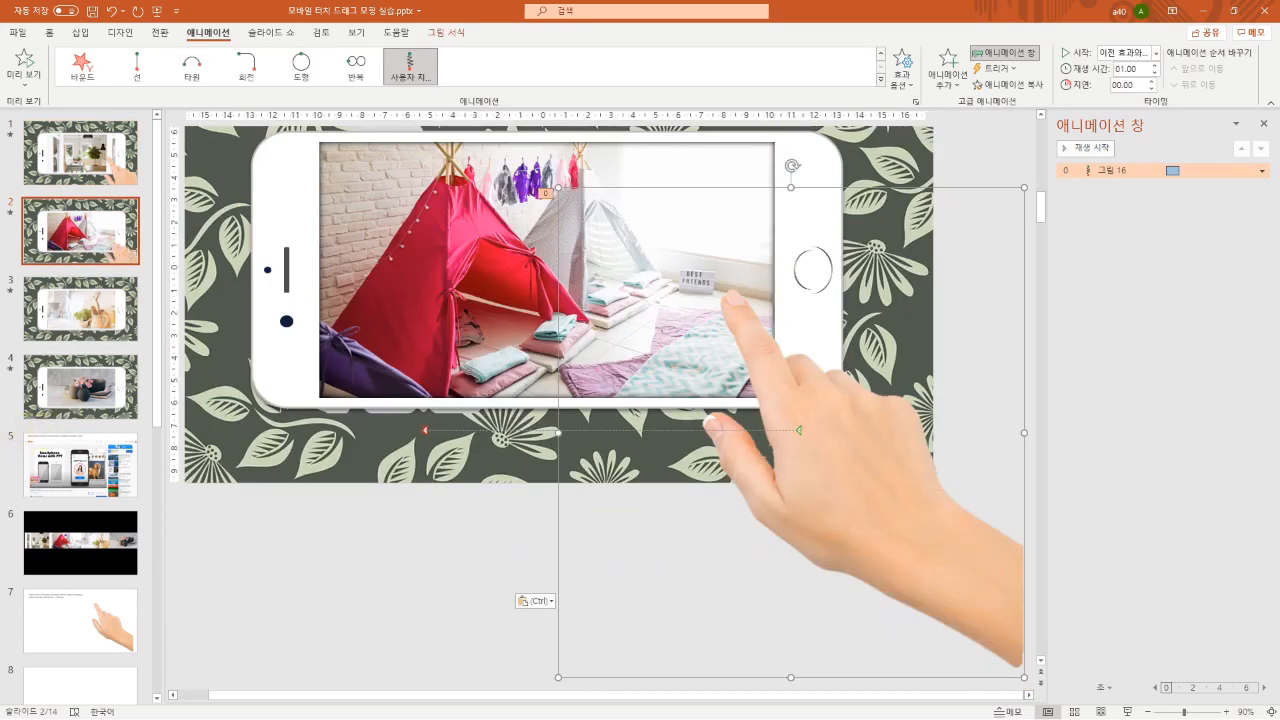
left_click(92, 311)
key("ctrl+v")
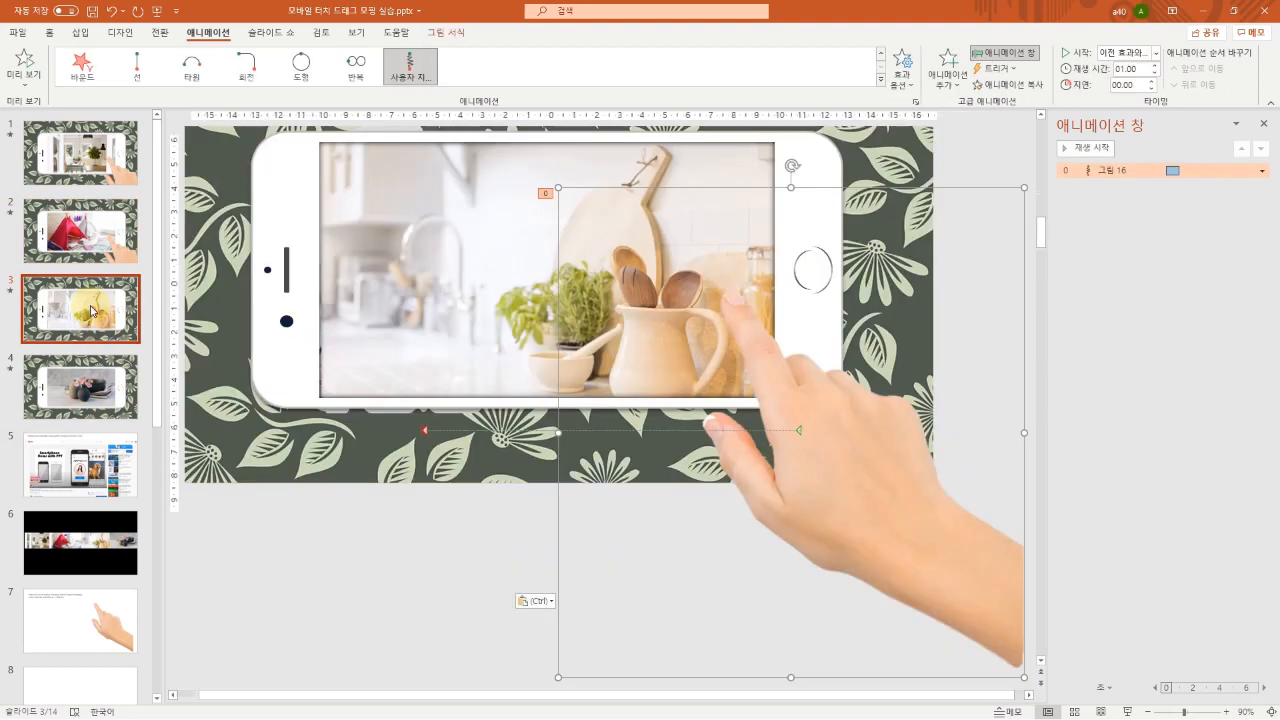
- Set slides 1 to 3 to advance automatically after 00:00.00
left_click(67, 388)
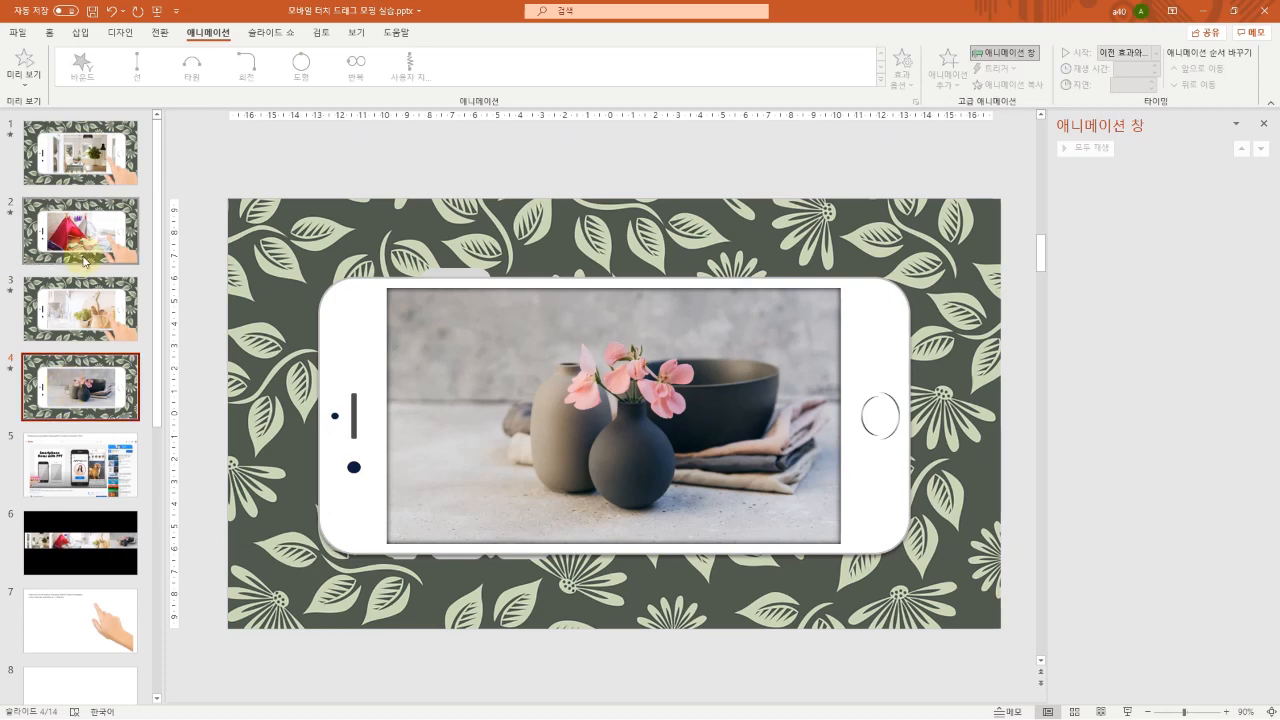
left_click(99, 224)
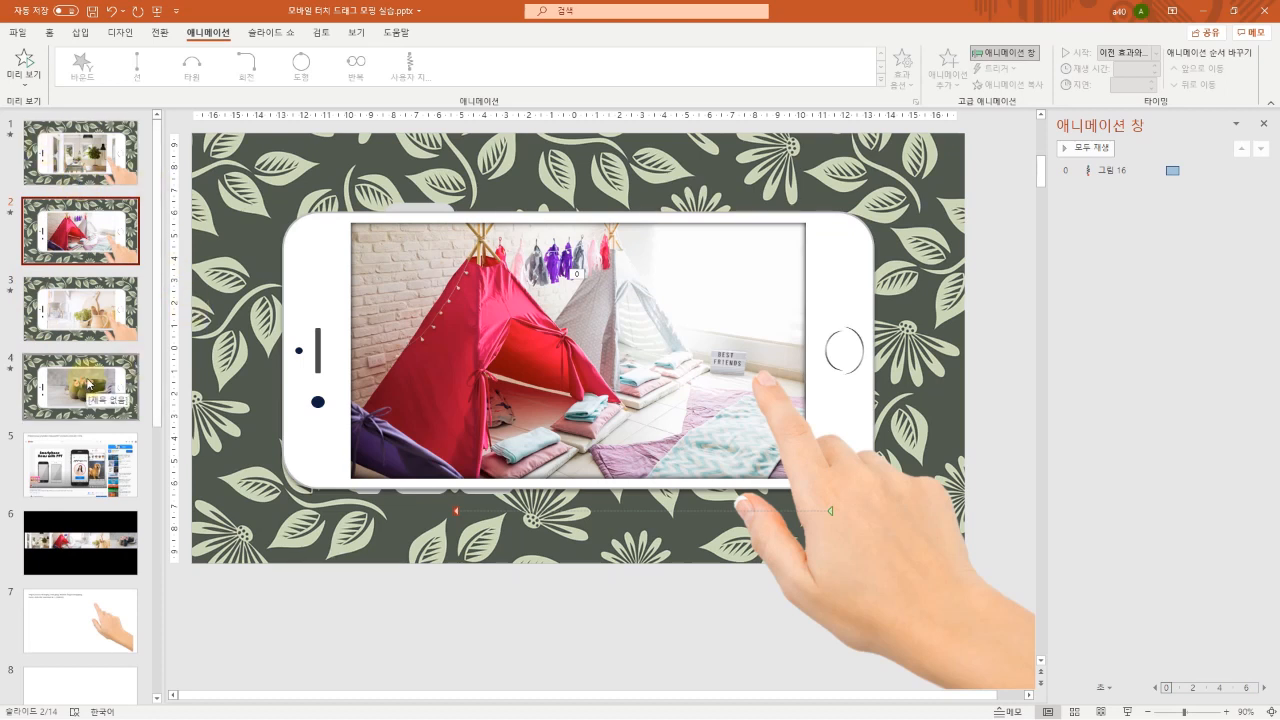
left_click(70, 163)
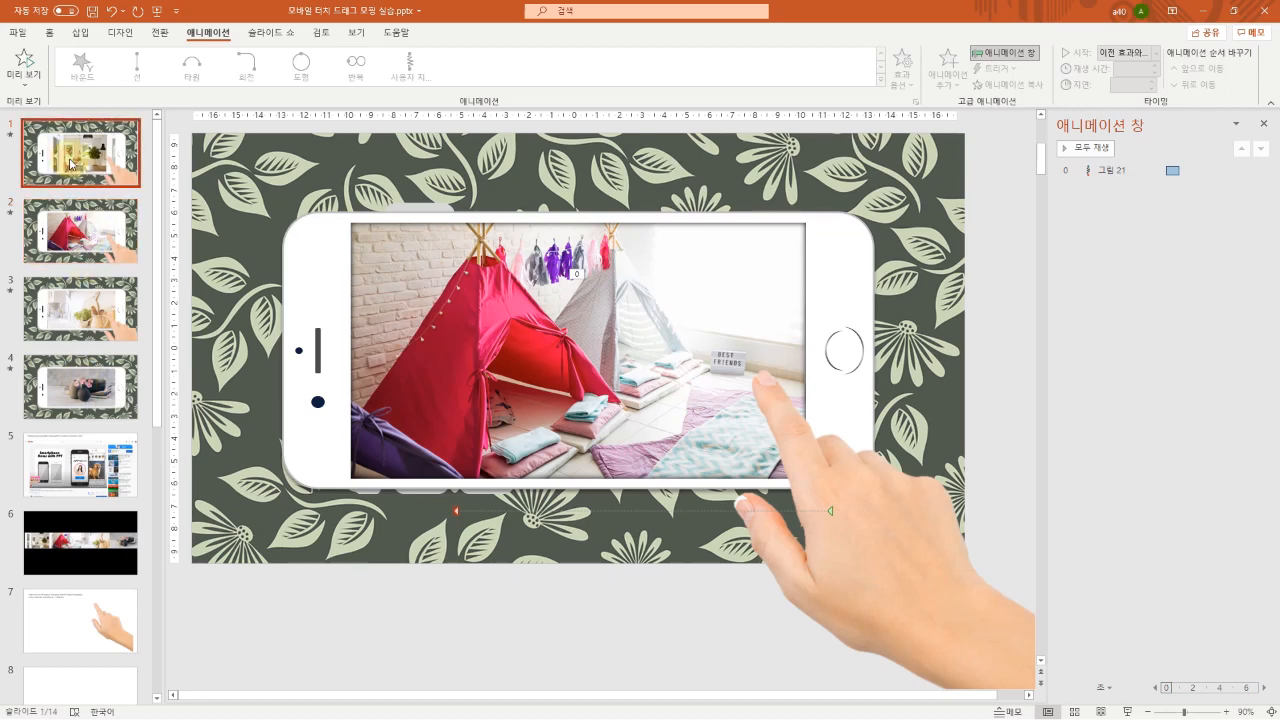
left_click(76, 325, "shift")
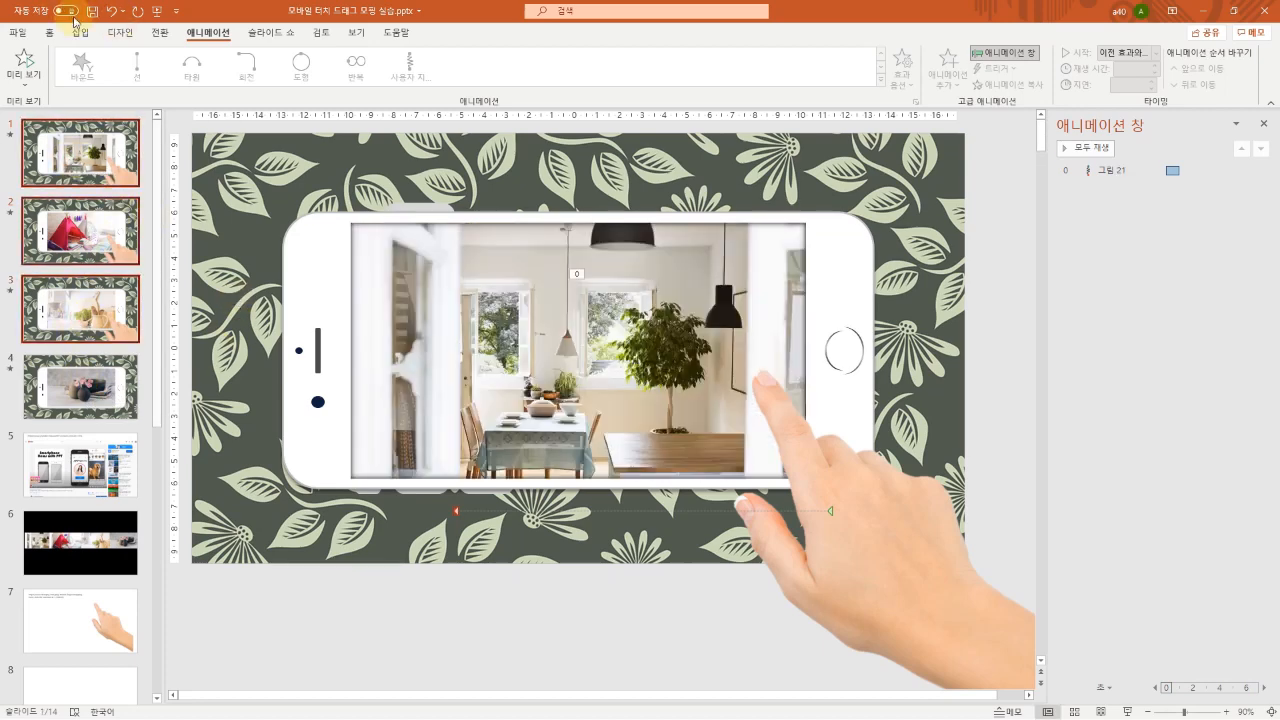
left_click(160, 32)
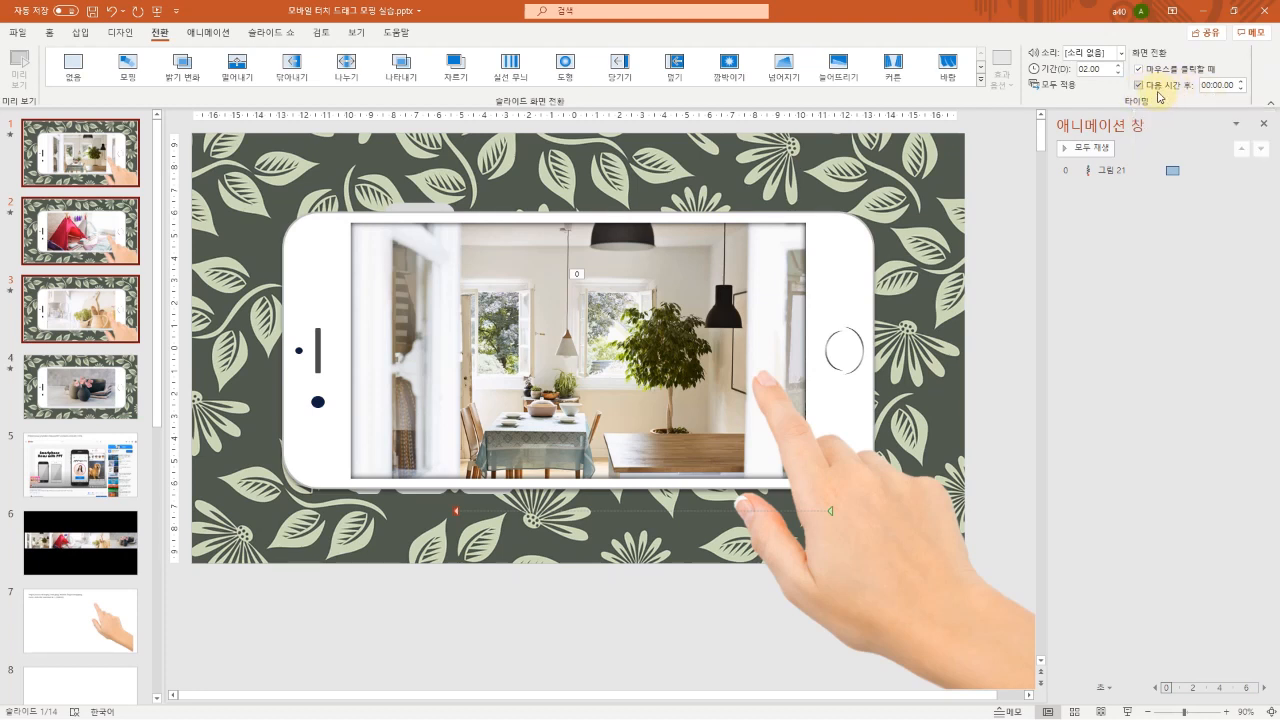
- Run the slide show from slide 1 through slide 4 to check the swiping hand, and exit it
left_click(42, 148)
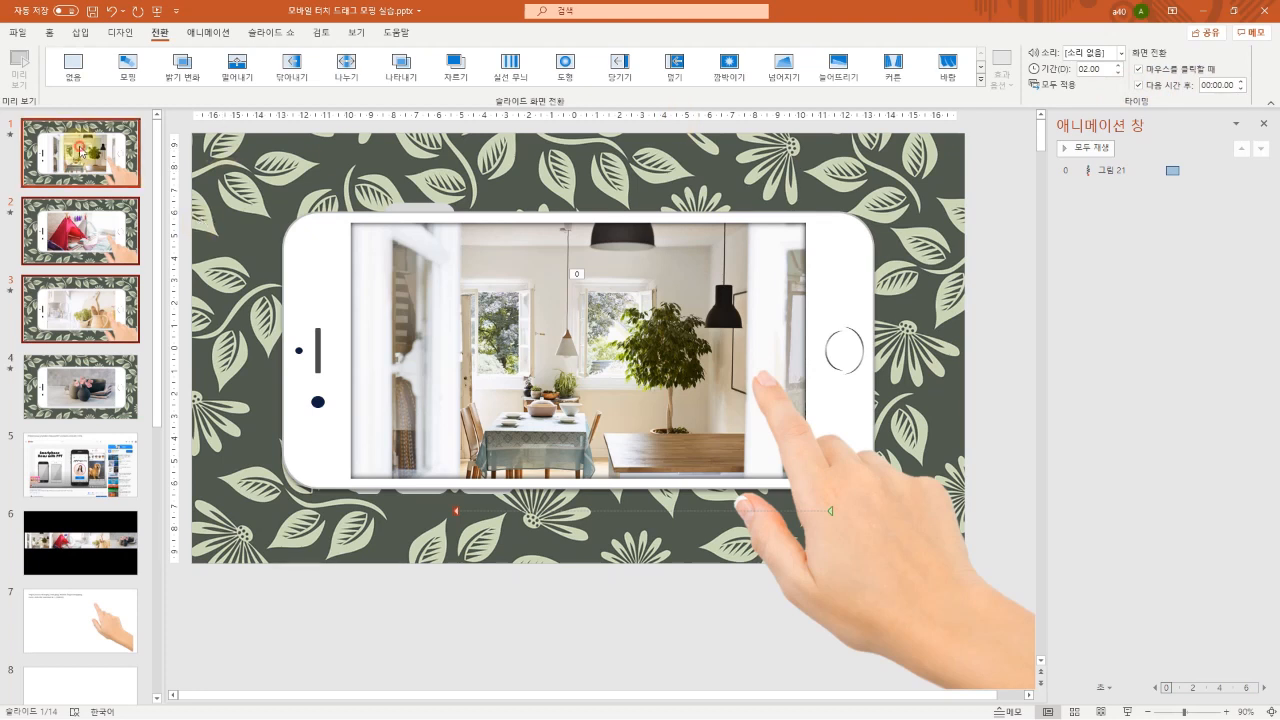
left_click(1129, 711)
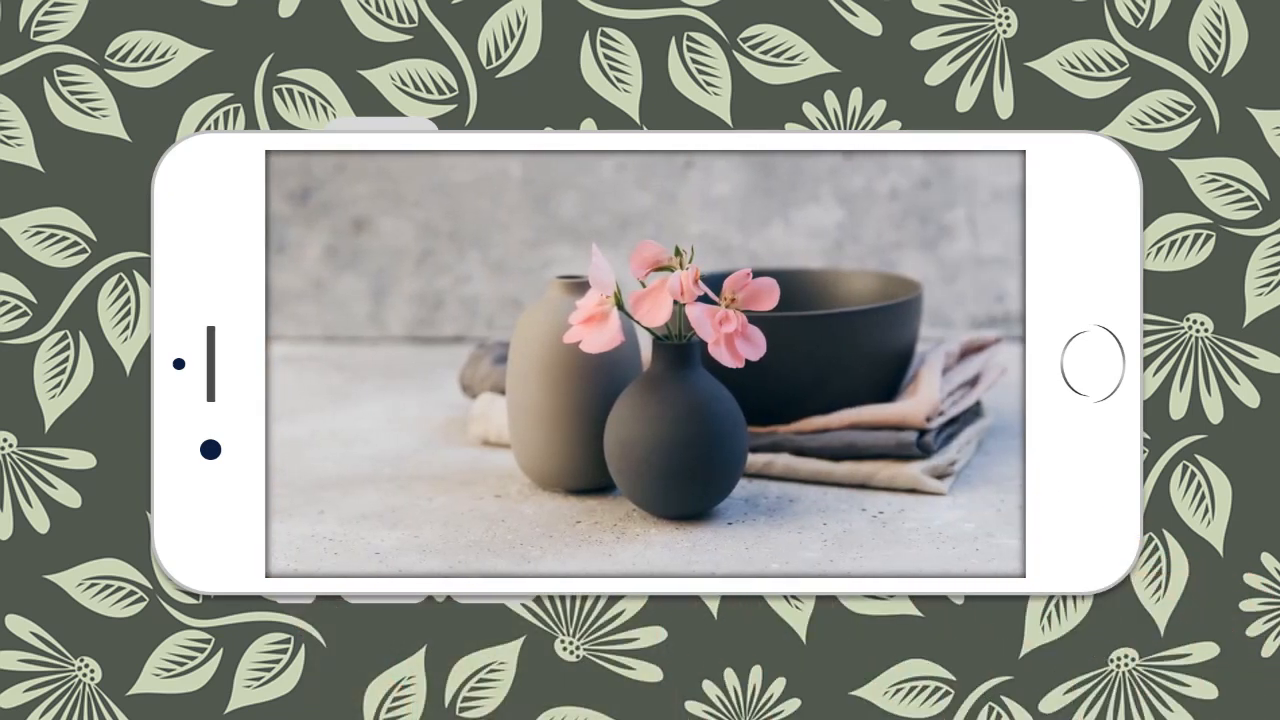
key("Escape")
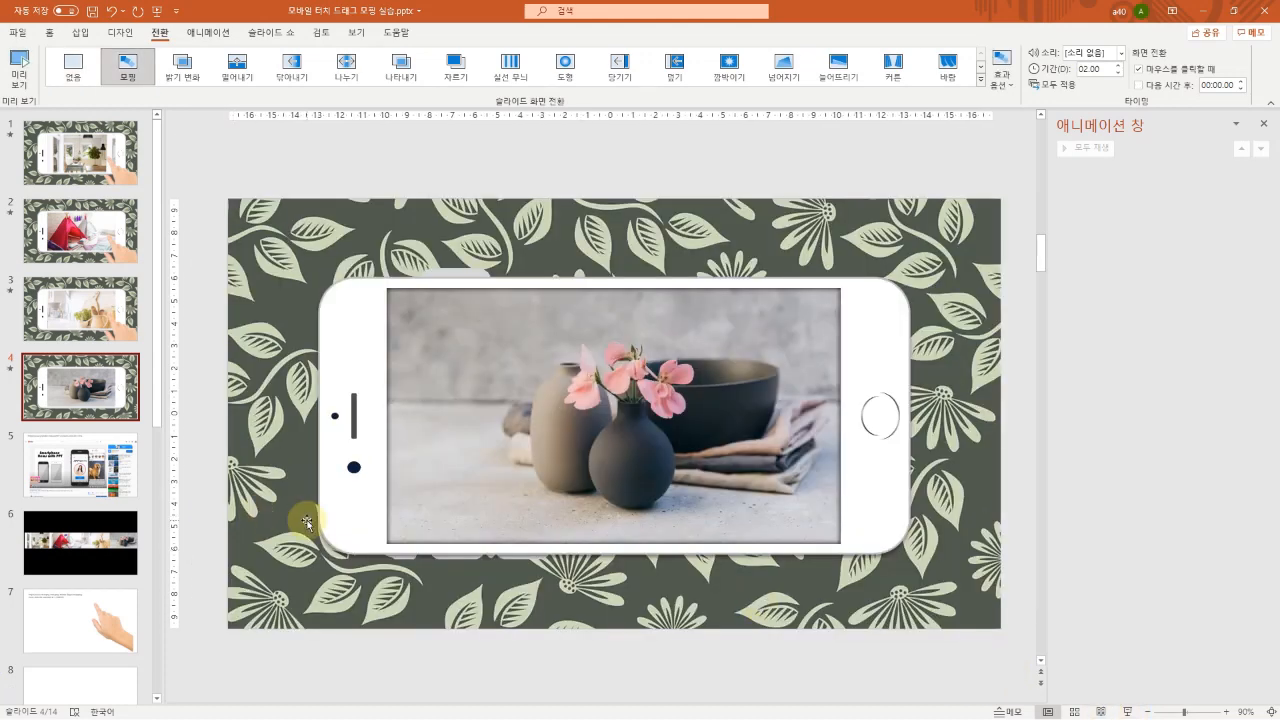